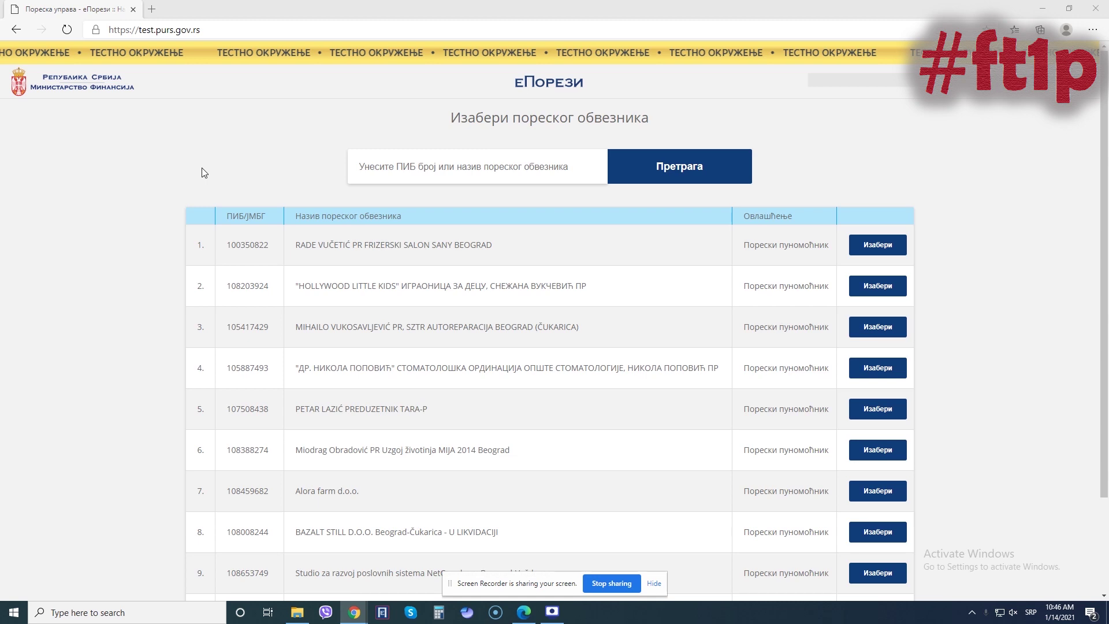
- Search for the taxpayer by their previously used PIB and select them
click(422, 167)
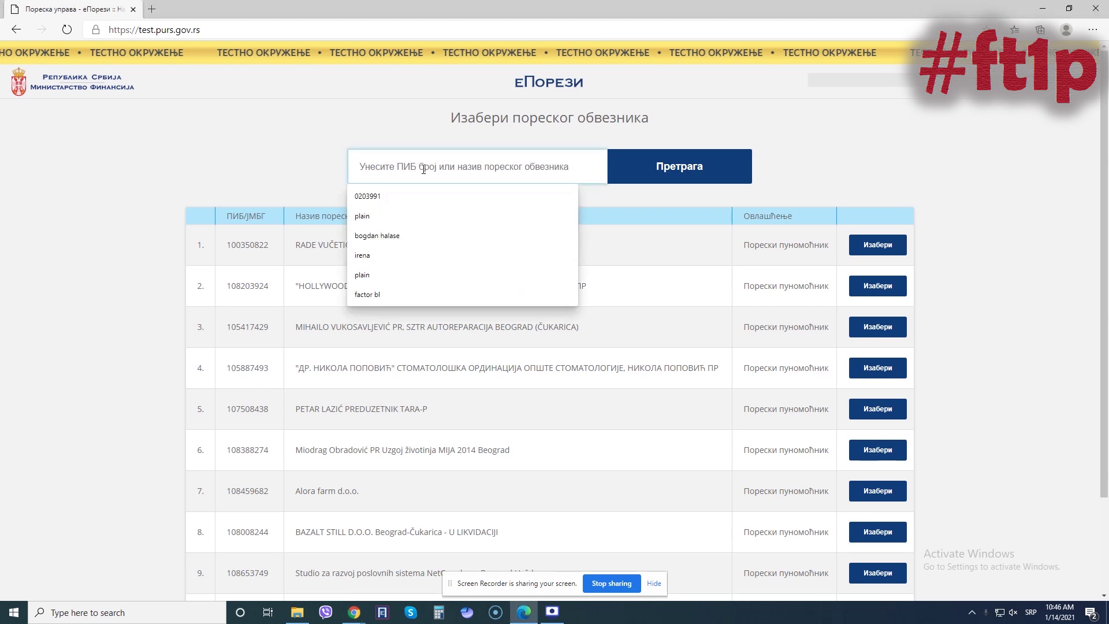
click(386, 197)
click(685, 173)
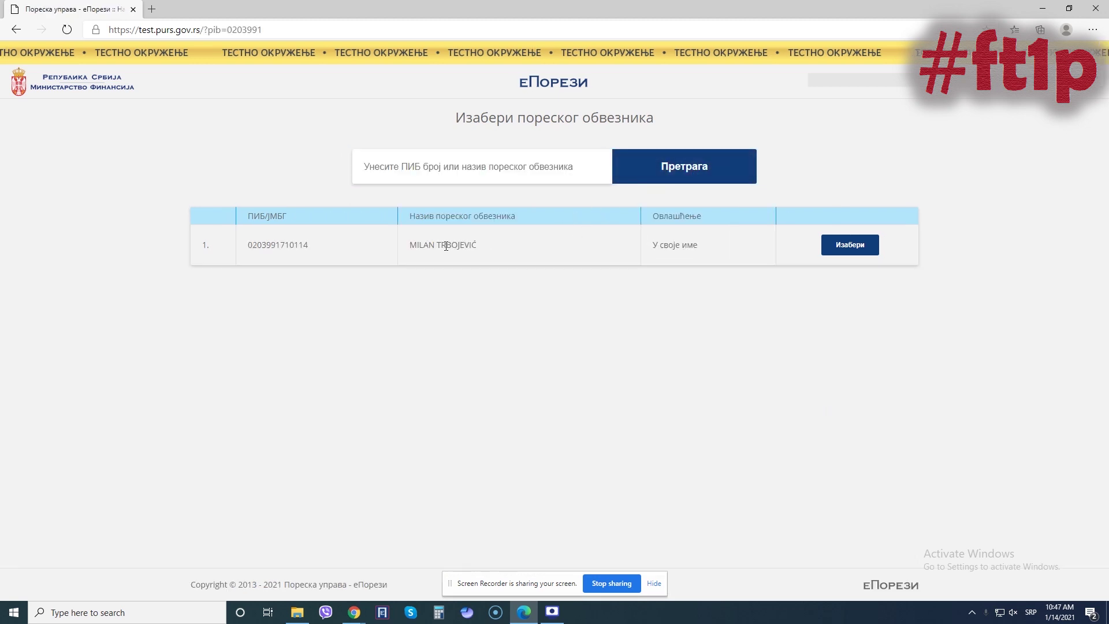
click(824, 243)
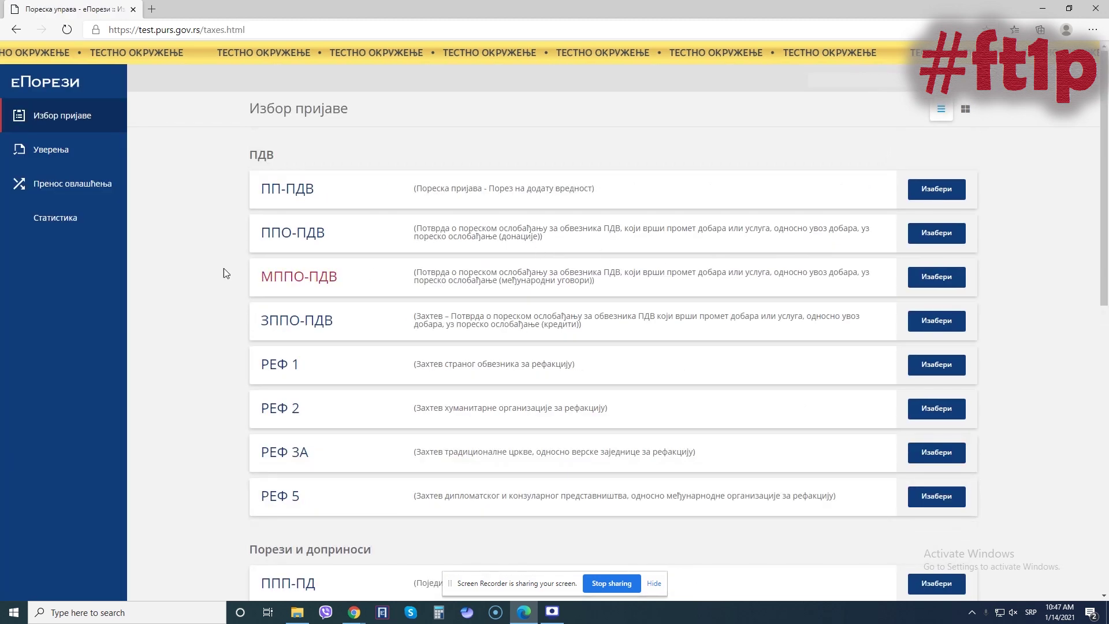
- Open the ПП ОПО returns and the 2021-01 draft still in preparation (У припреми)
scroll(224, 269, down, 5)
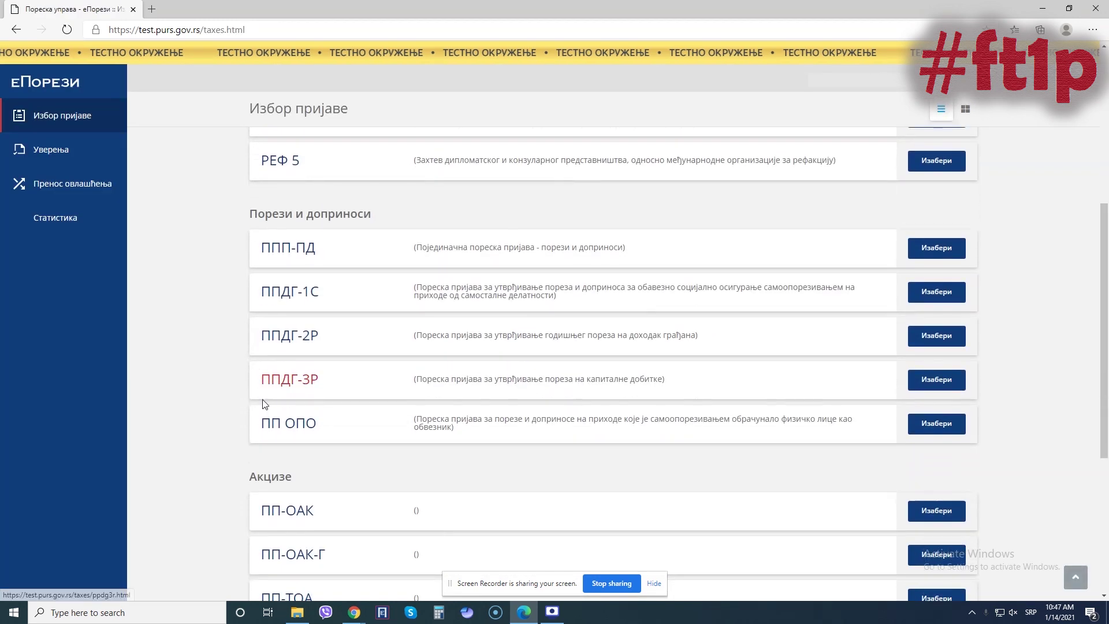
click(946, 428)
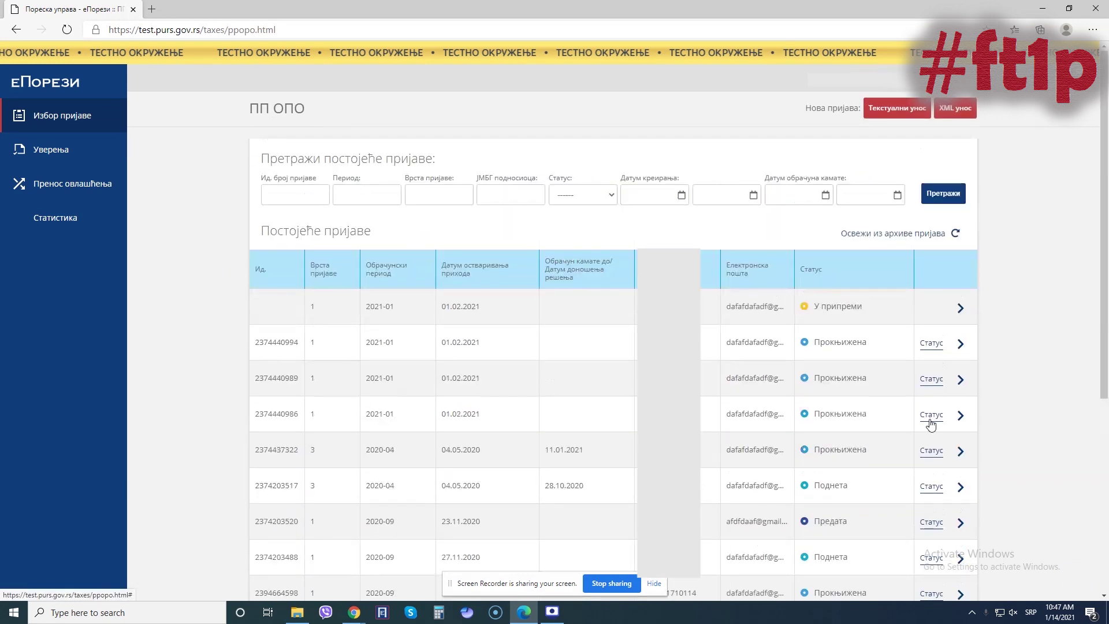
click(897, 108)
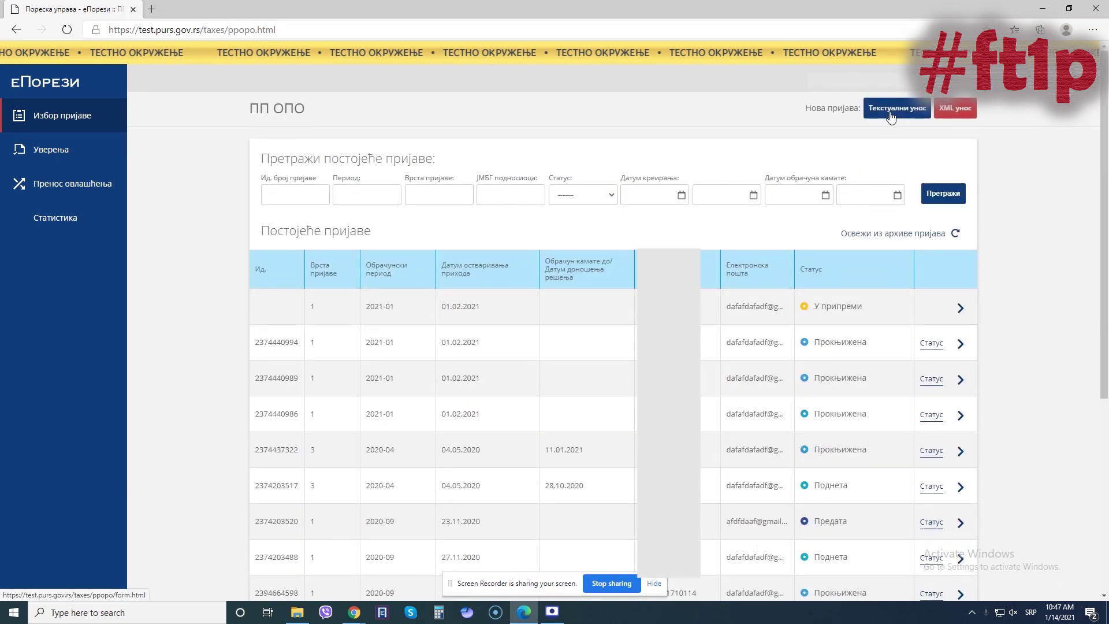
click(960, 308)
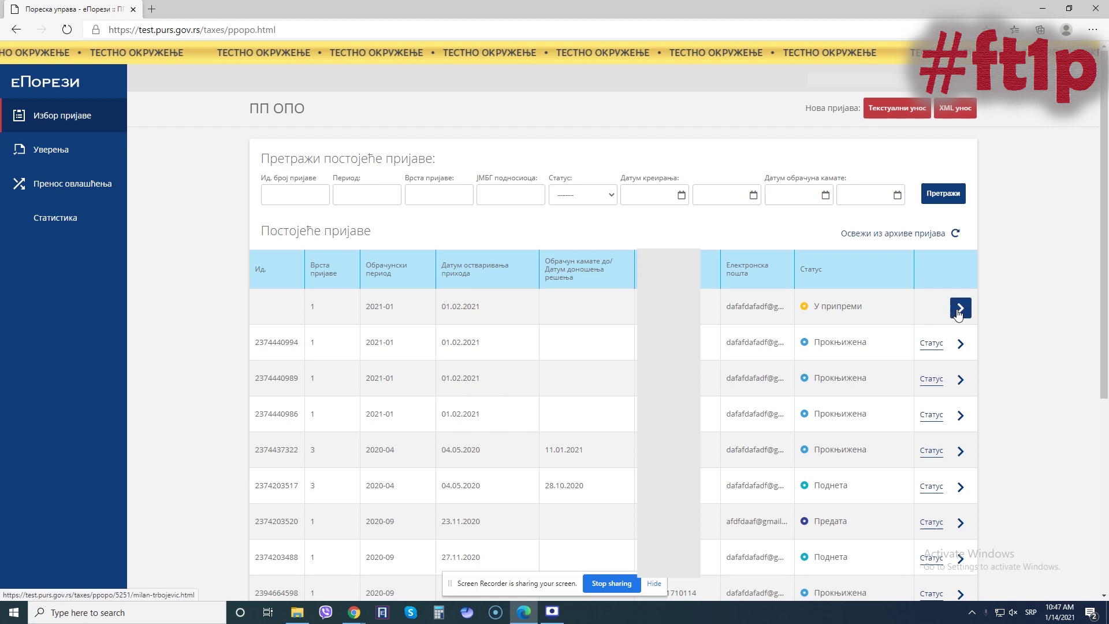
- Keep field 3.1 income method 1 (payment to account), save the header, and review the 12.000,00 income row
click(635, 113)
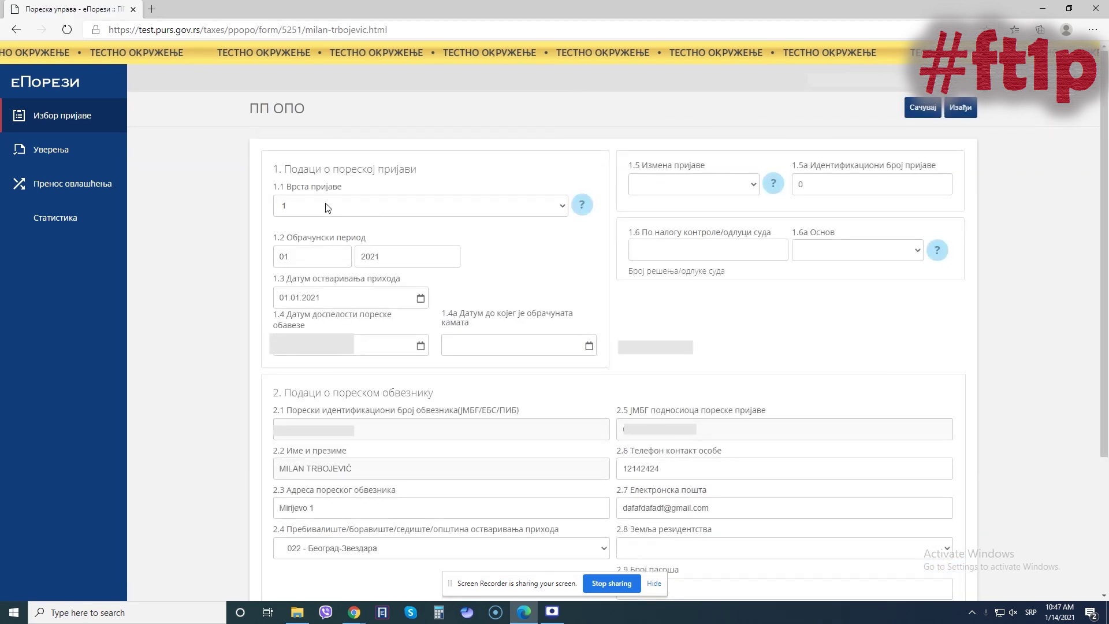
scroll(327, 207, down, 2)
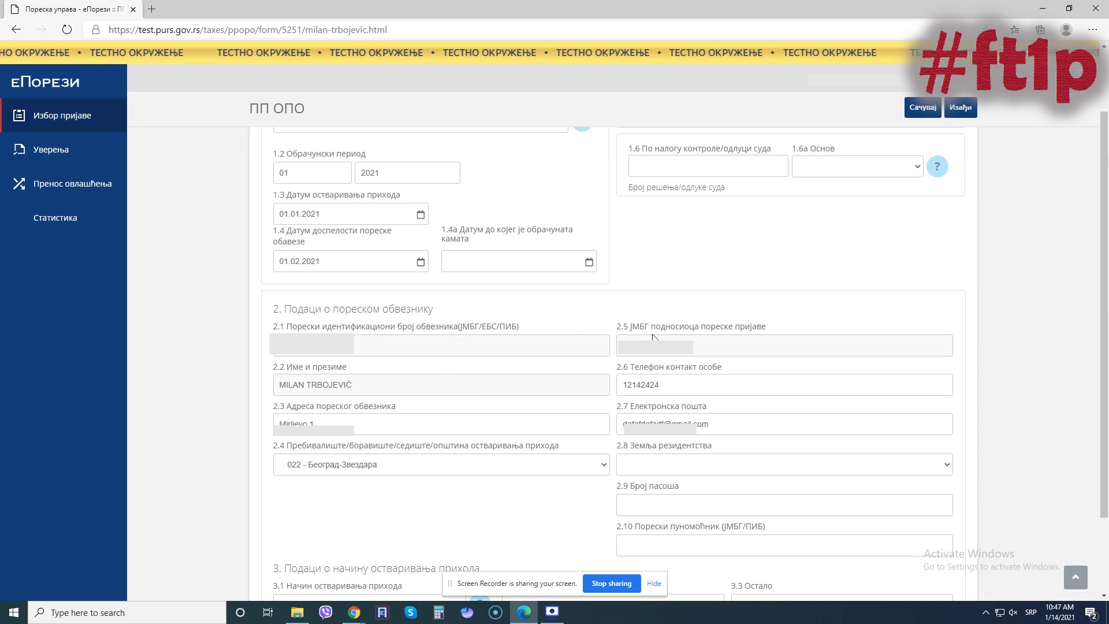
scroll(664, 335, up, 2)
scroll(649, 335, down, 4)
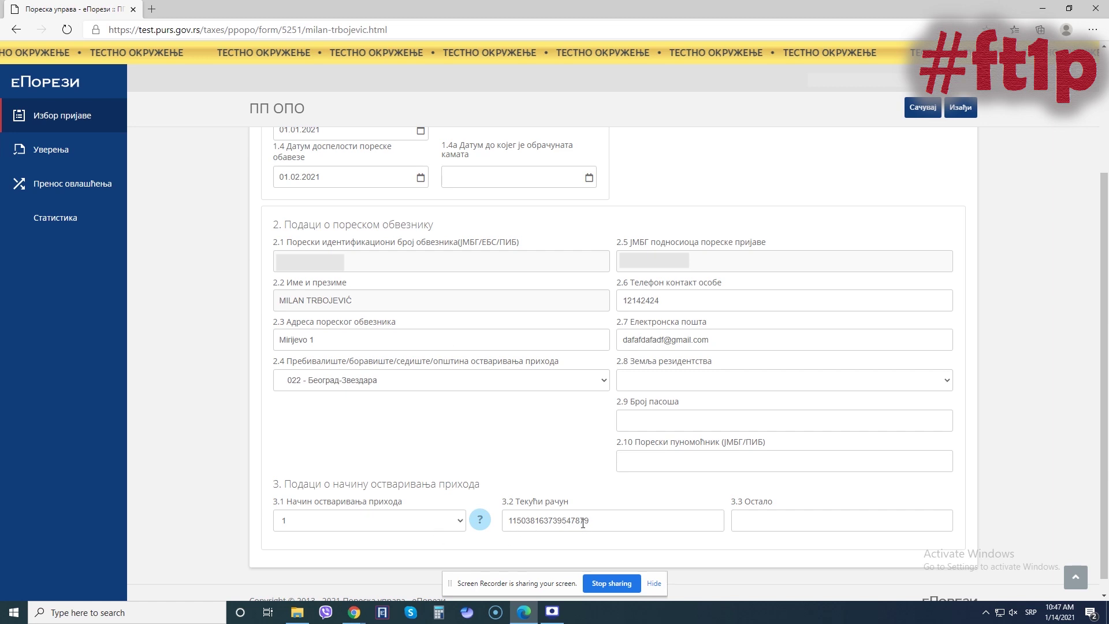
click(480, 519)
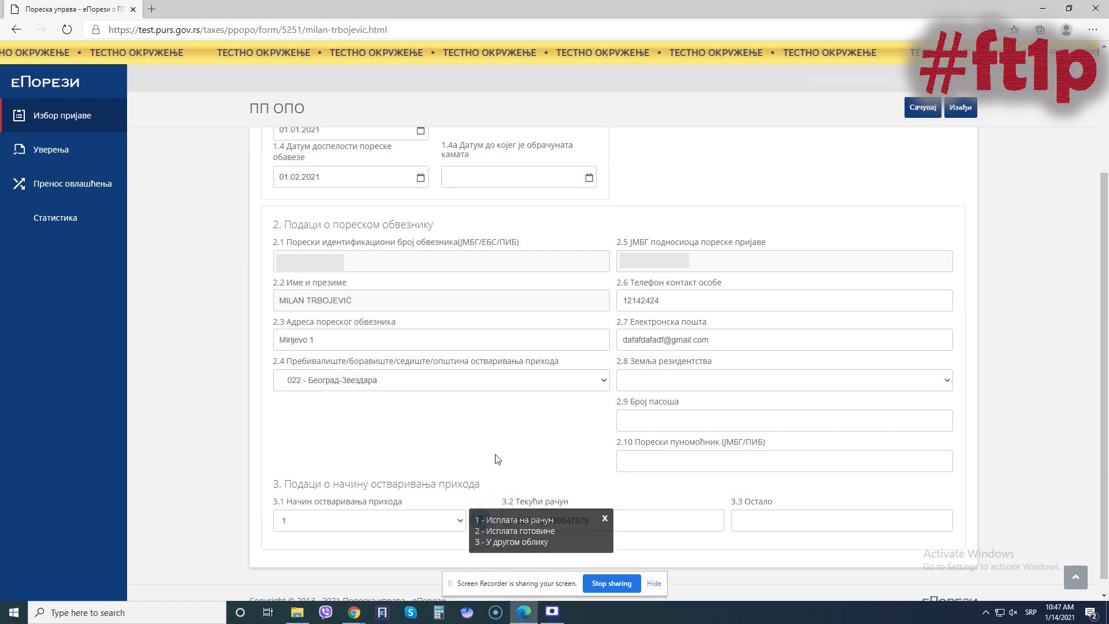
click(381, 527)
click(379, 548)
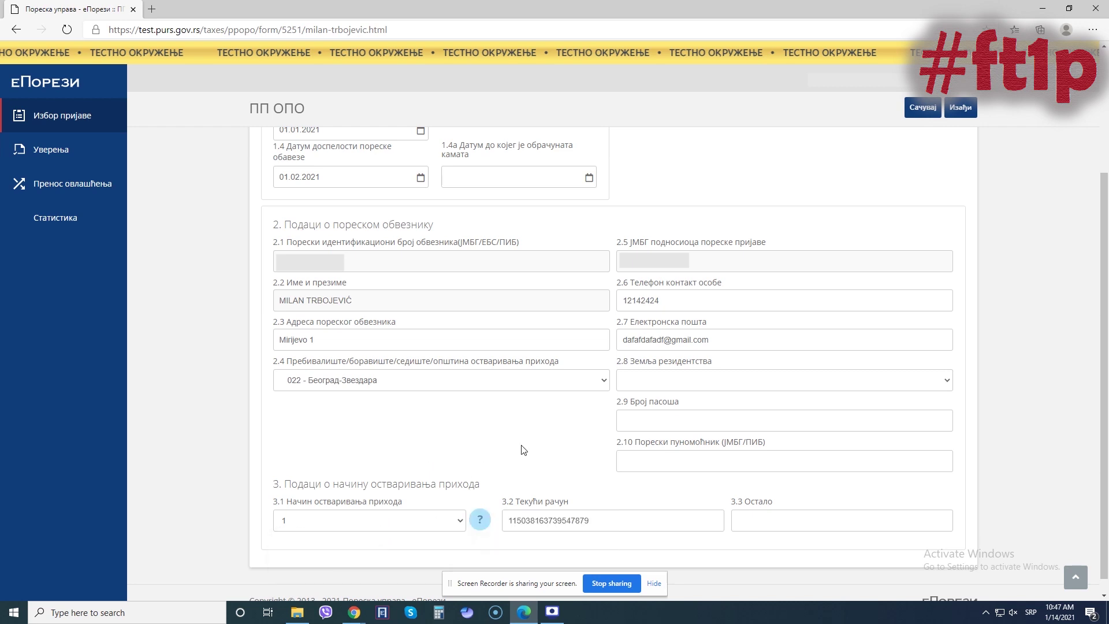
click(917, 117)
scroll(828, 364, down, 3)
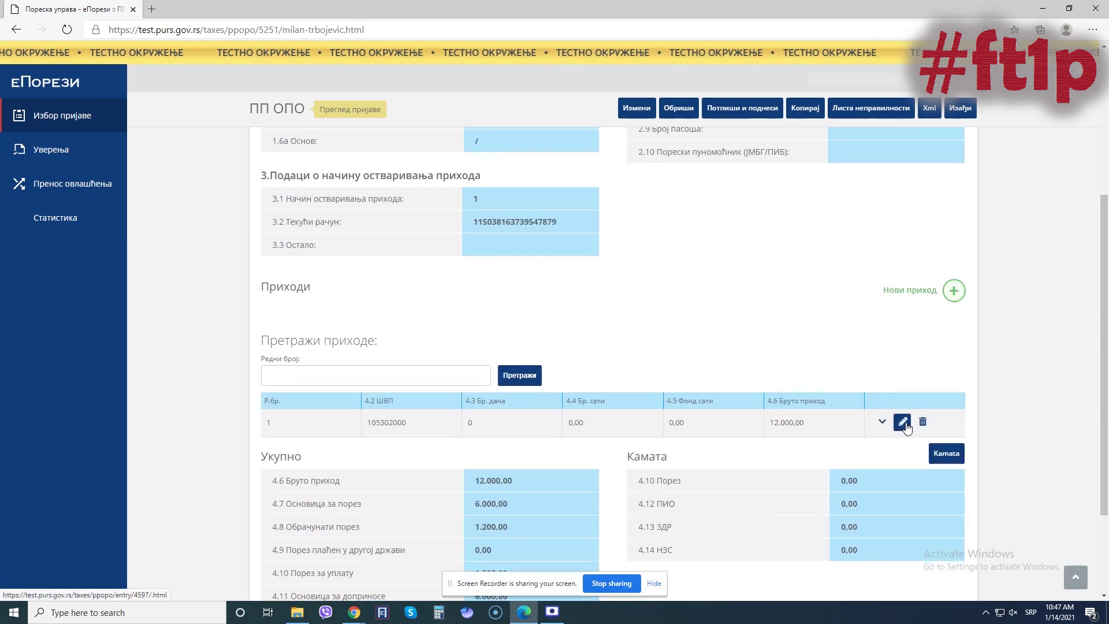
- Edit income entry 1, keeping income code category 05
click(902, 421)
scroll(198, 271, down, 1)
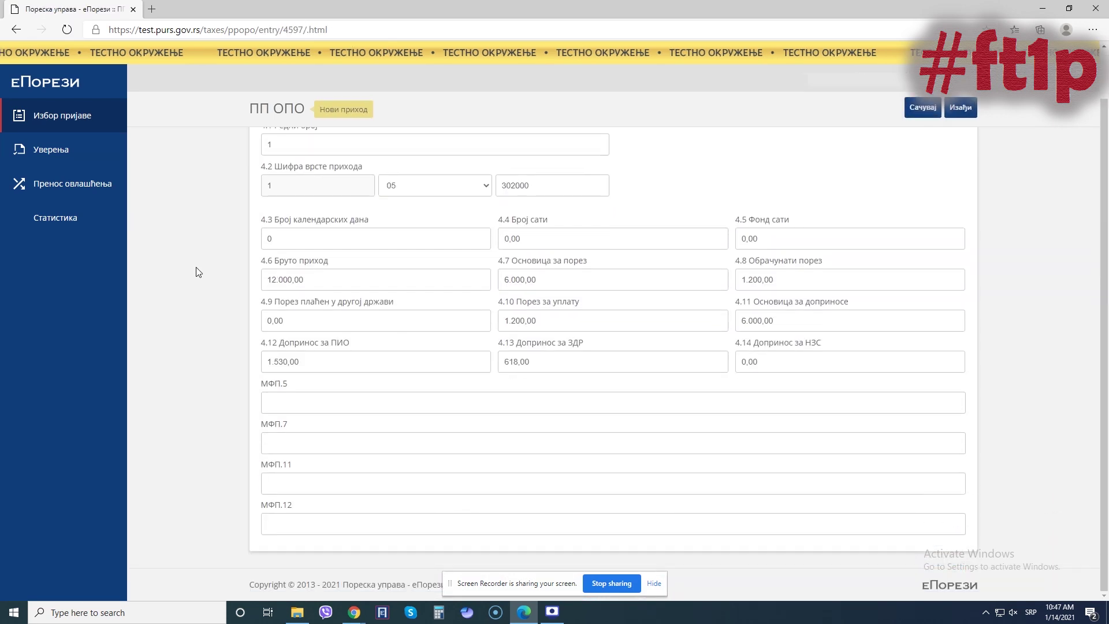
scroll(196, 267, up, 1)
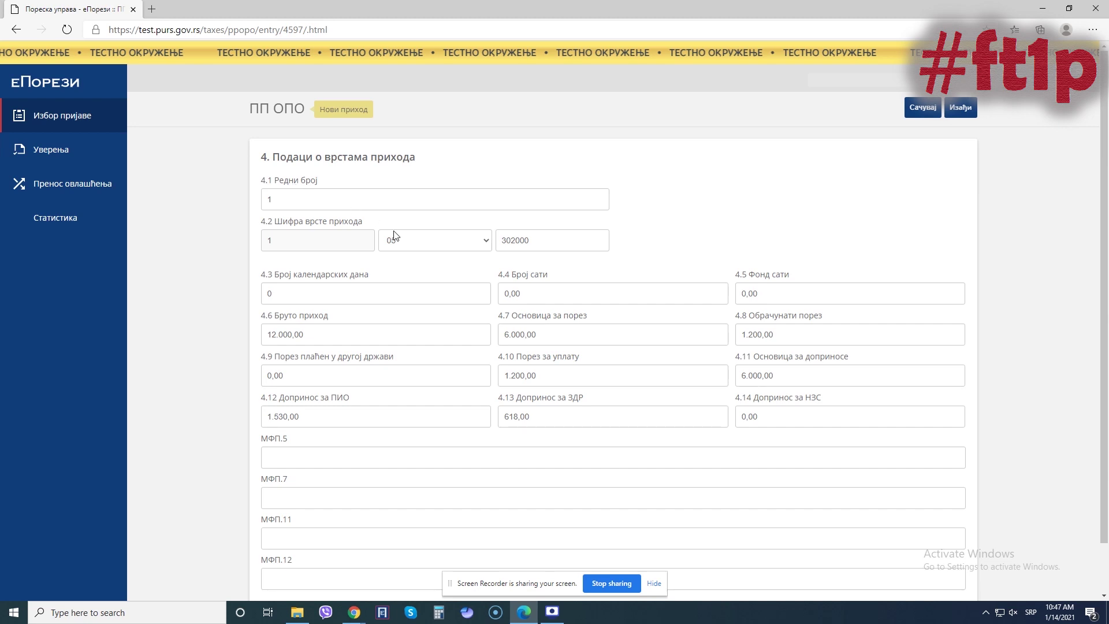
click(421, 251)
click(397, 317)
- Enter 302000 as the 4.2 income type code
double_click(546, 240)
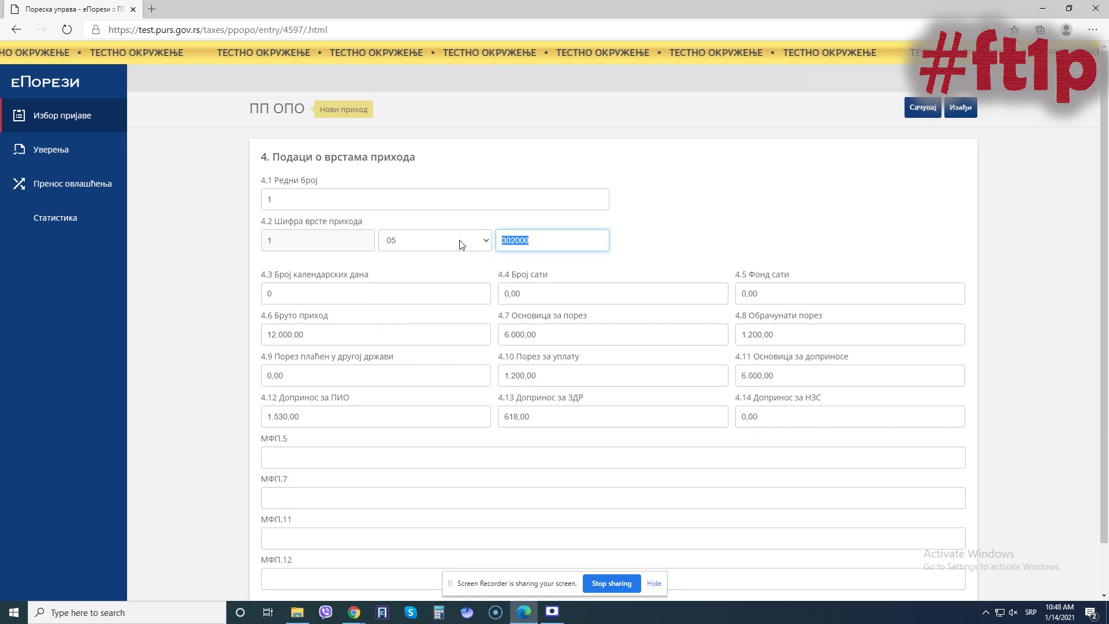
text(302000)
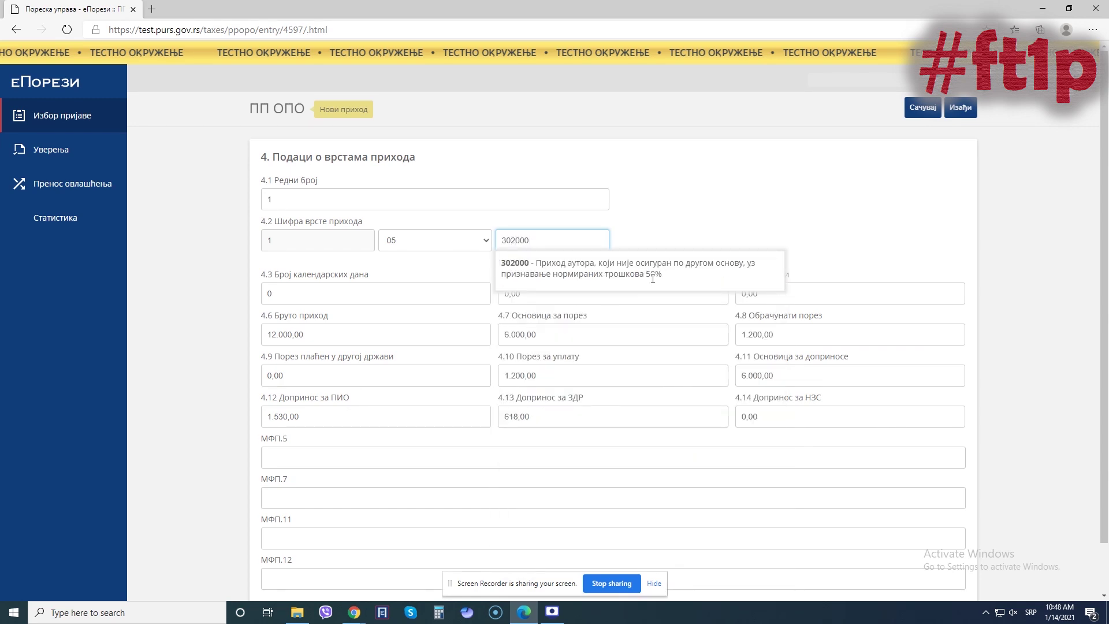
double_click(538, 242)
text(304000)
key(BackSpace)
key(BackSpace)
key(BackSpace)
key(BackSpace)
text(2000)
- Apply author's income code 302000 and check gross 12.000,00, tax base 6.000,00 and tax 1.200,00
click(623, 262)
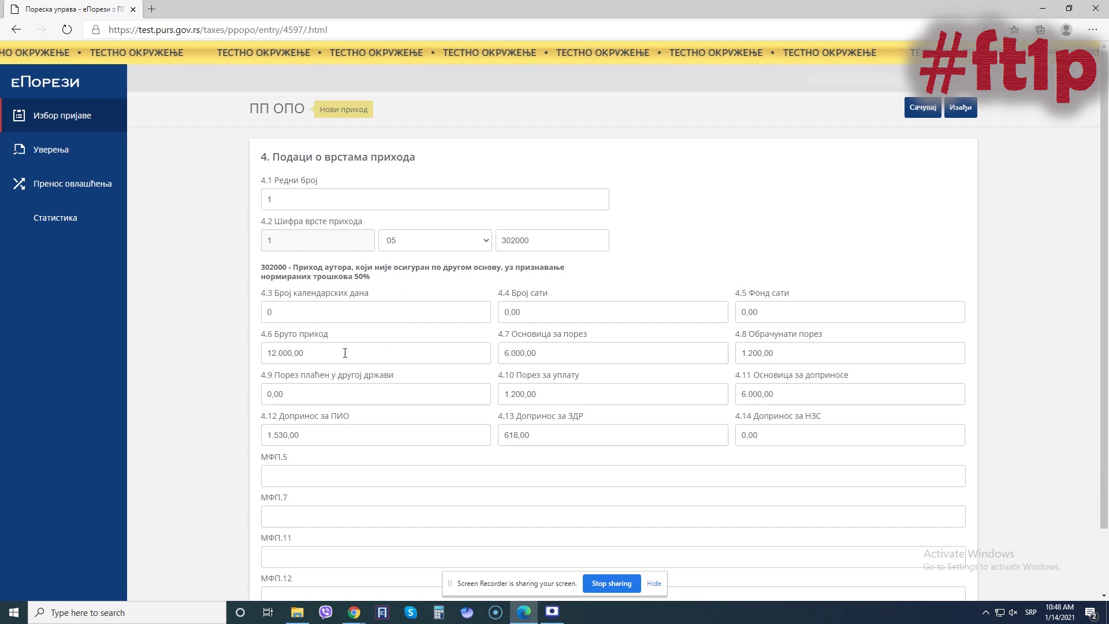
click(323, 358)
click(230, 355)
drag(318, 354, 253, 352)
click(206, 352)
drag(551, 351, 508, 347)
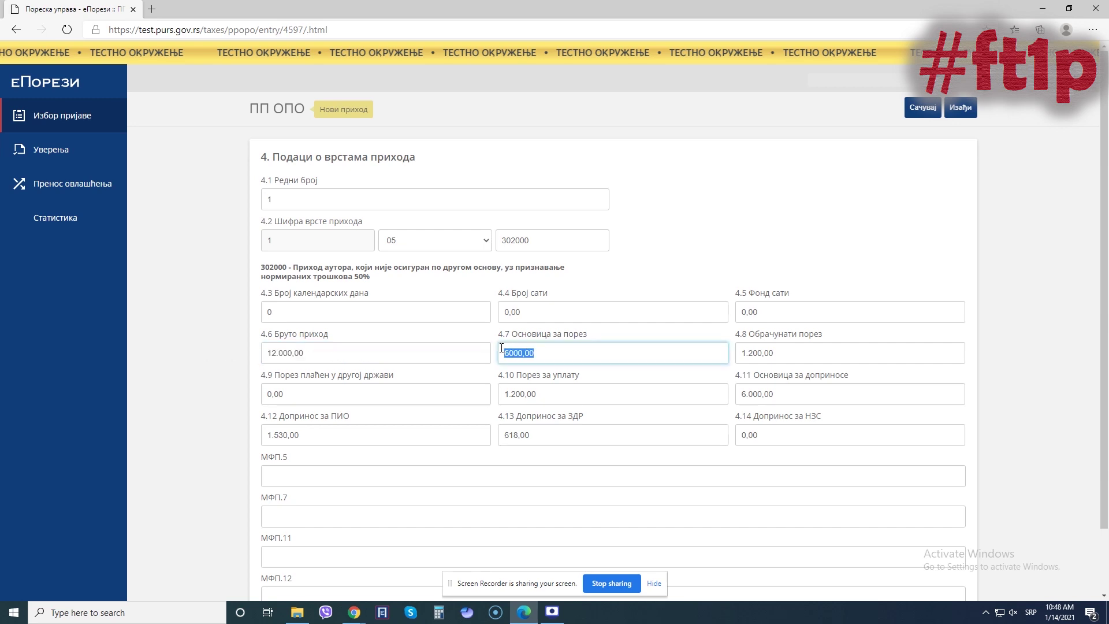
click(555, 351)
click(795, 351)
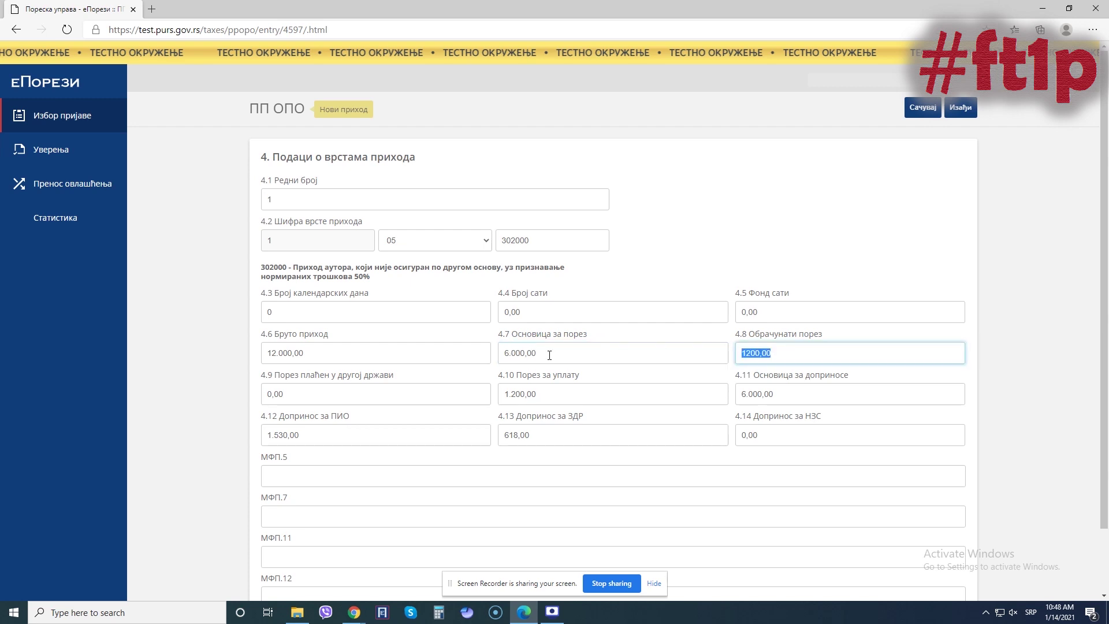
drag(549, 354, 485, 354)
- Review fields 4.9–4.13, including PIO contribution 1.530,00, and save the income entry
click(345, 393)
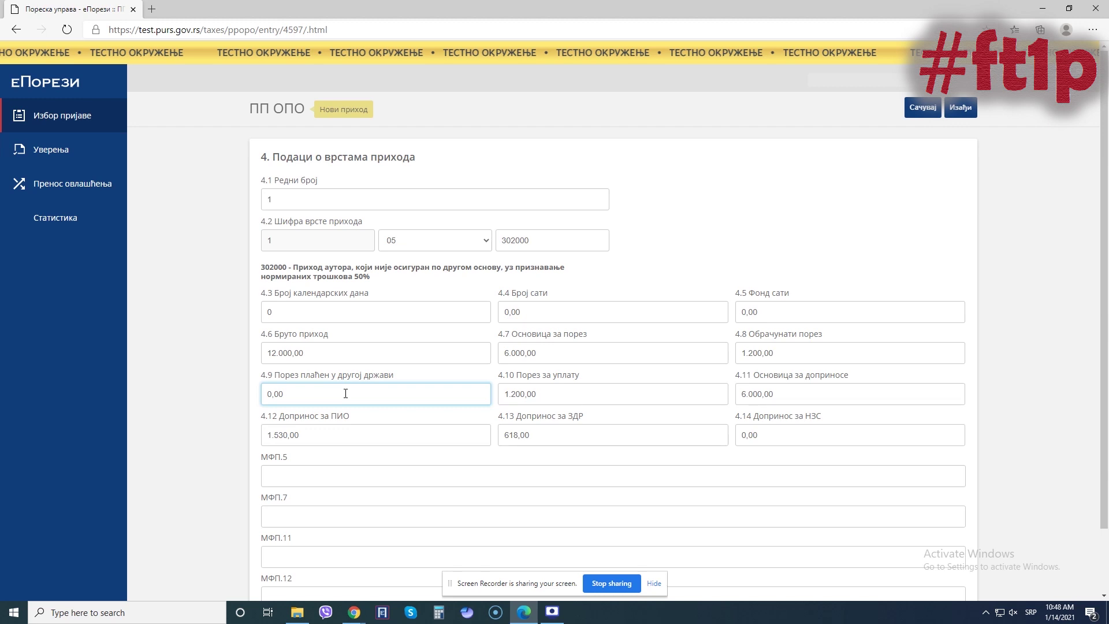
click(575, 393)
click(787, 395)
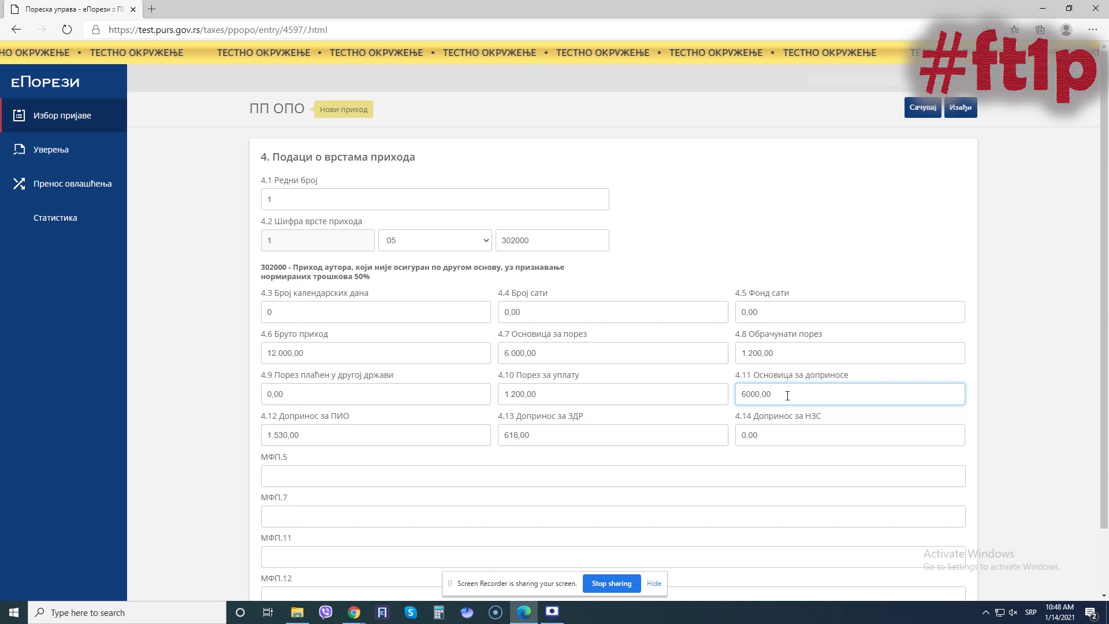
click(377, 437)
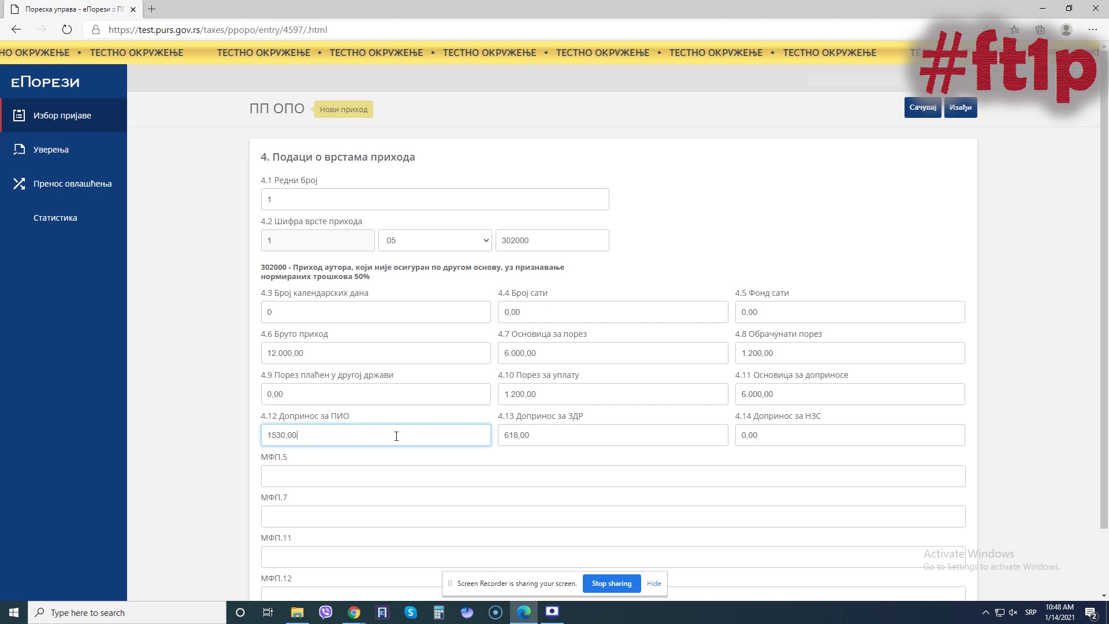
double_click(783, 390)
click(342, 438)
double_click(783, 388)
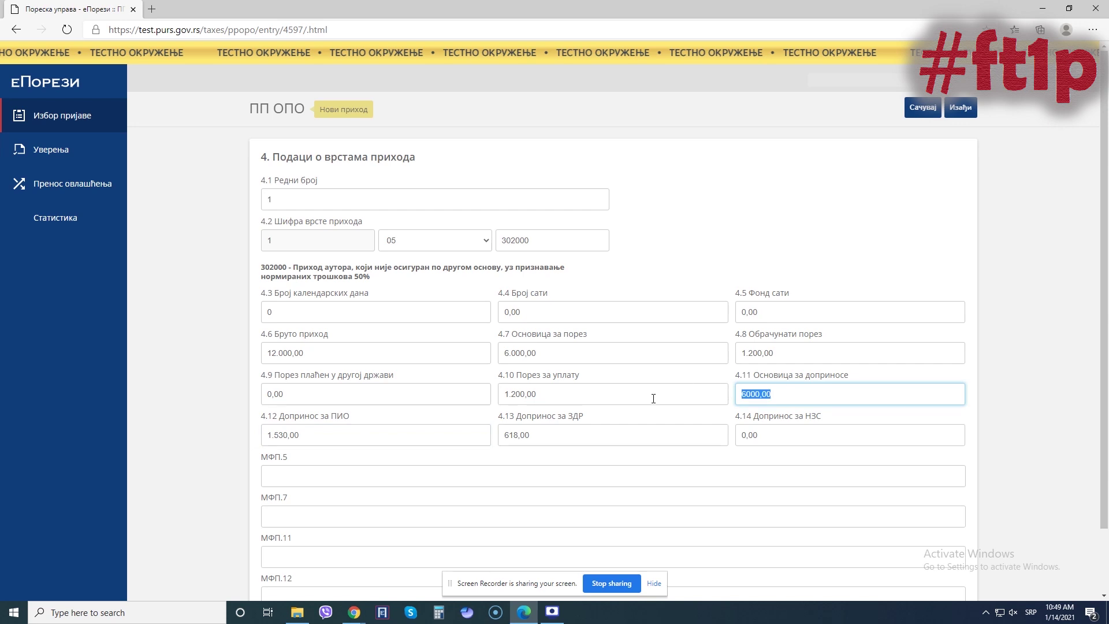
click(574, 443)
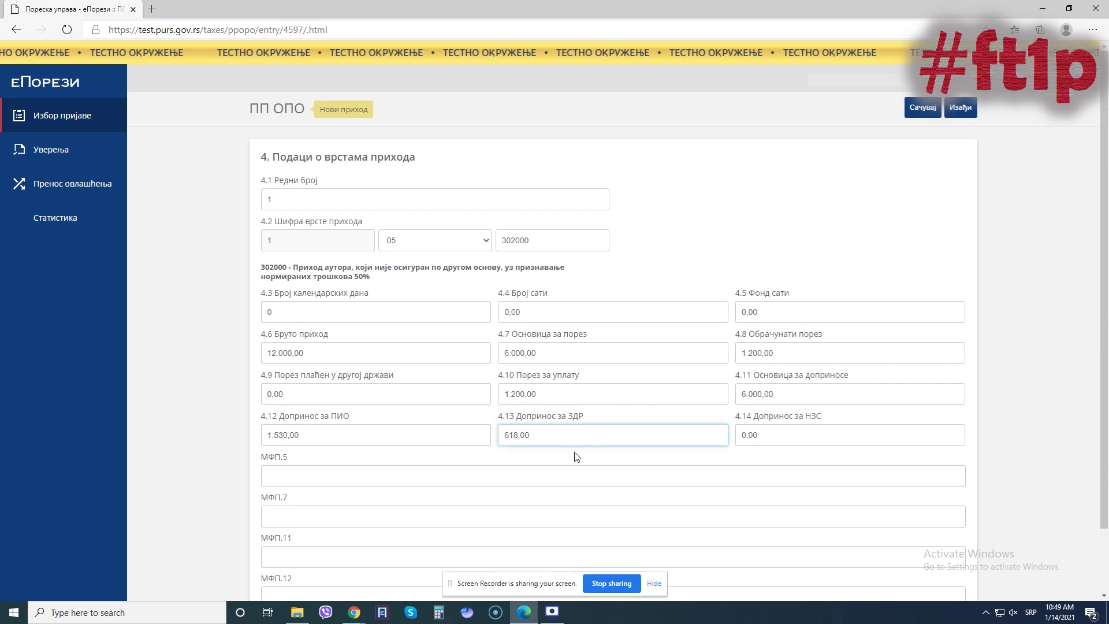
double_click(744, 394)
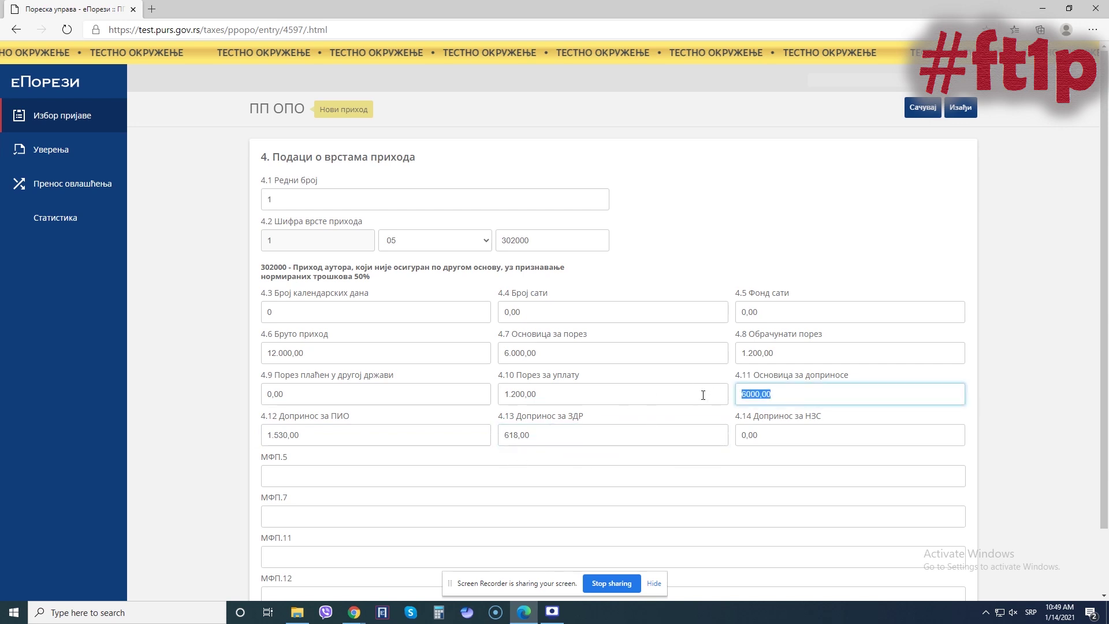
click(773, 251)
click(915, 112)
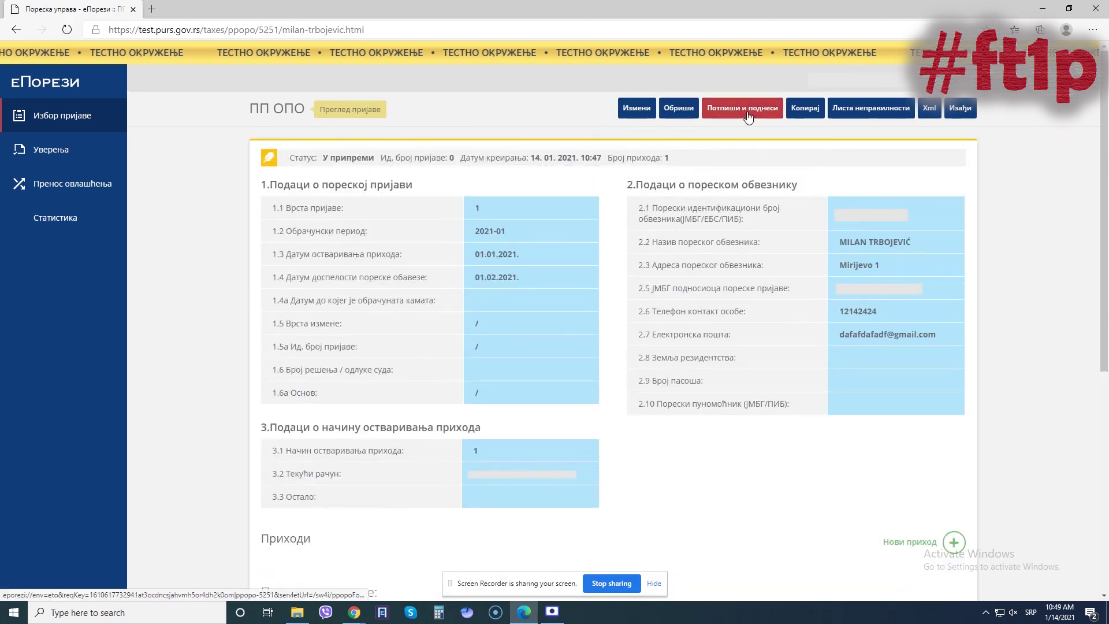
- Sign and submit the ПП ОПО return, confirming with ДА and entering the card PIN
click(747, 117)
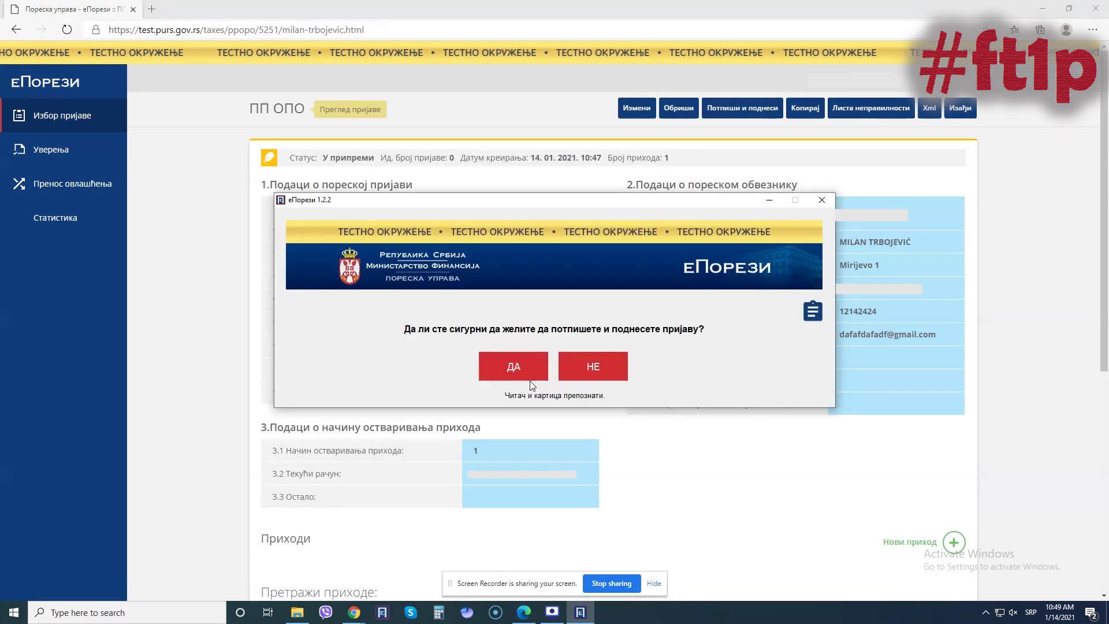
click(514, 368)
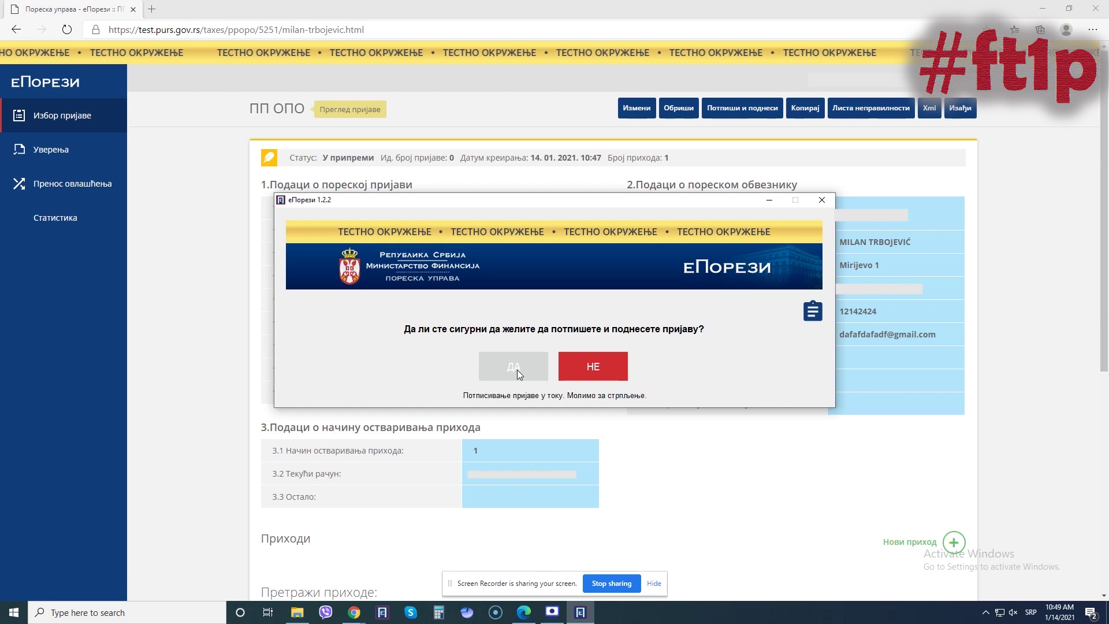
text(1234)
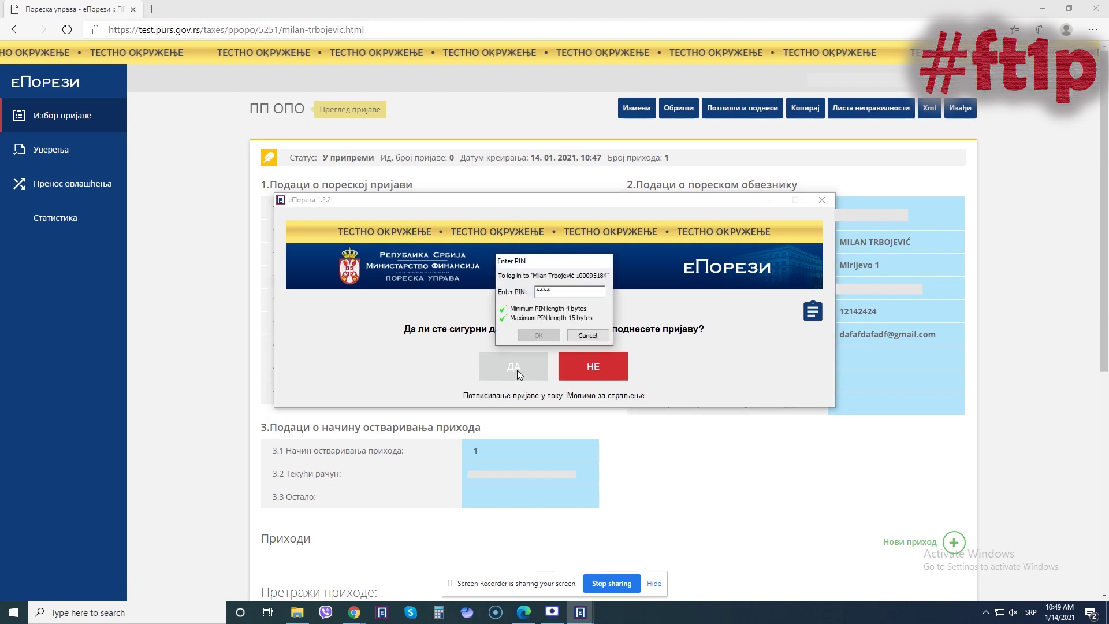
key(Return)
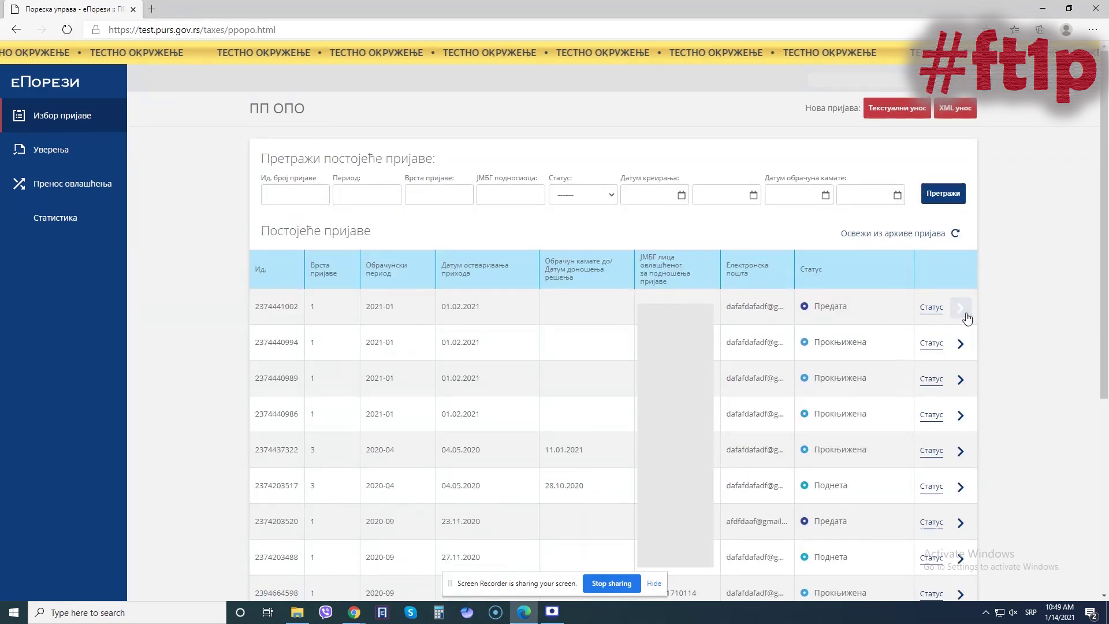
- Refresh the submitted return's status and display its payment order data showing 3348.00
click(960, 308)
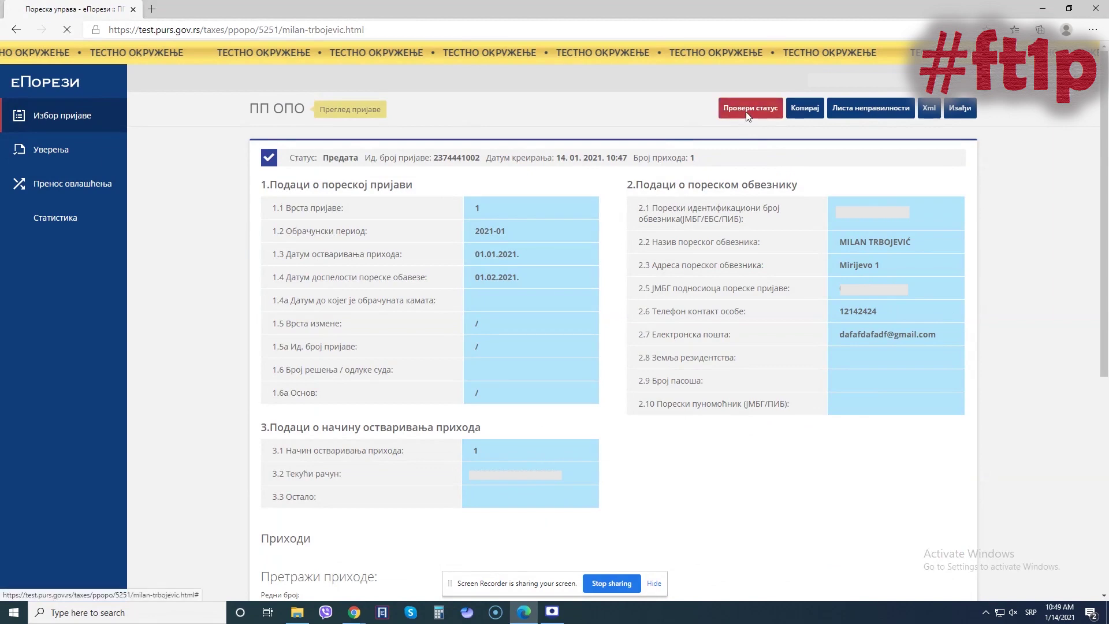
click(746, 115)
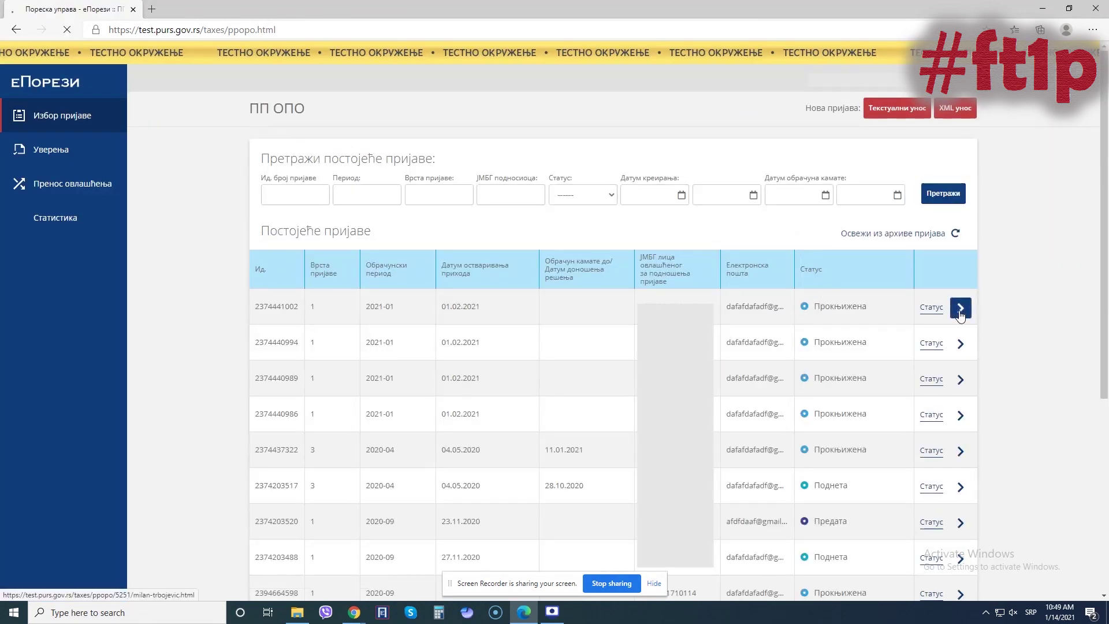
click(960, 307)
click(847, 115)
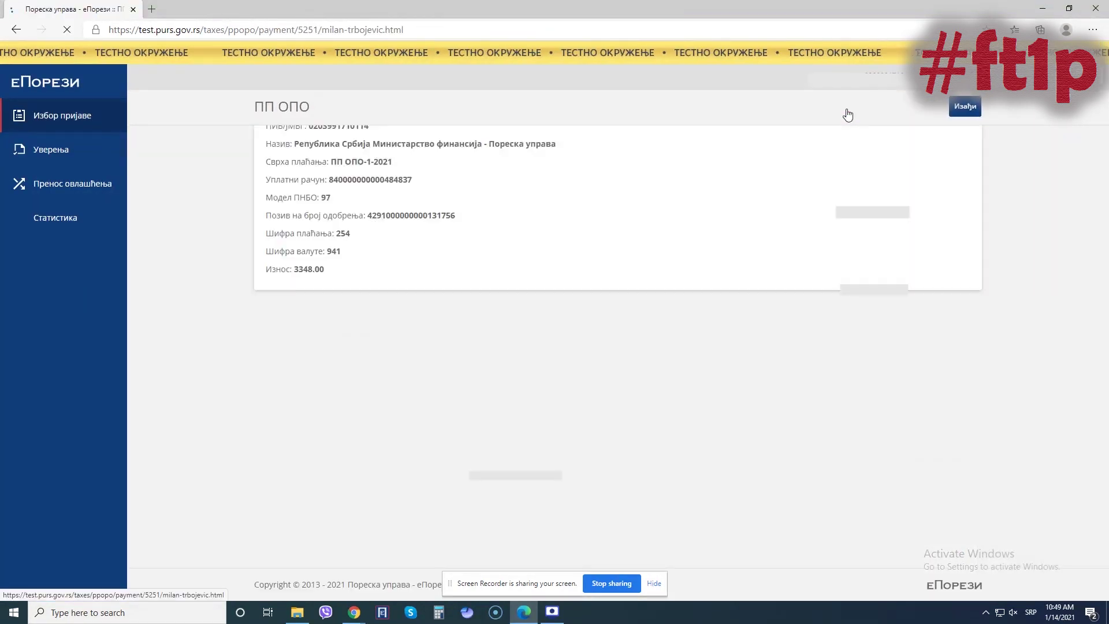